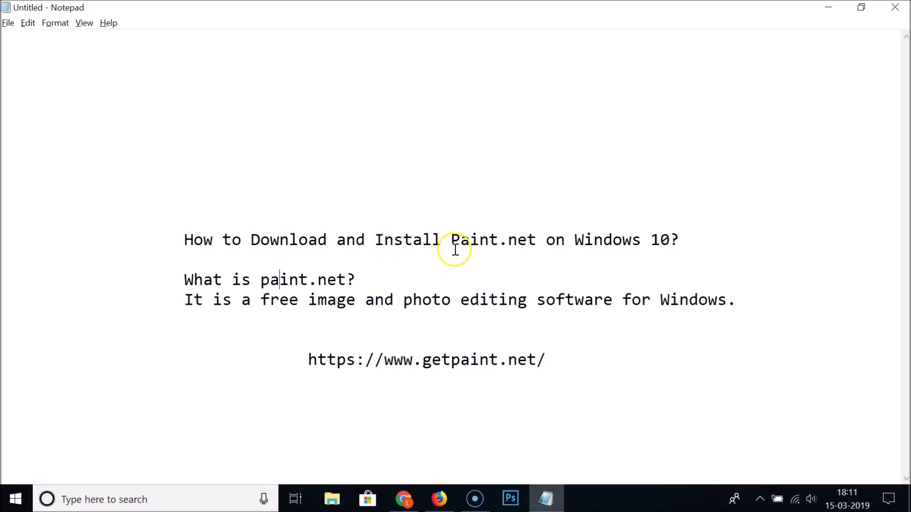
drag(451, 243, 534, 243)
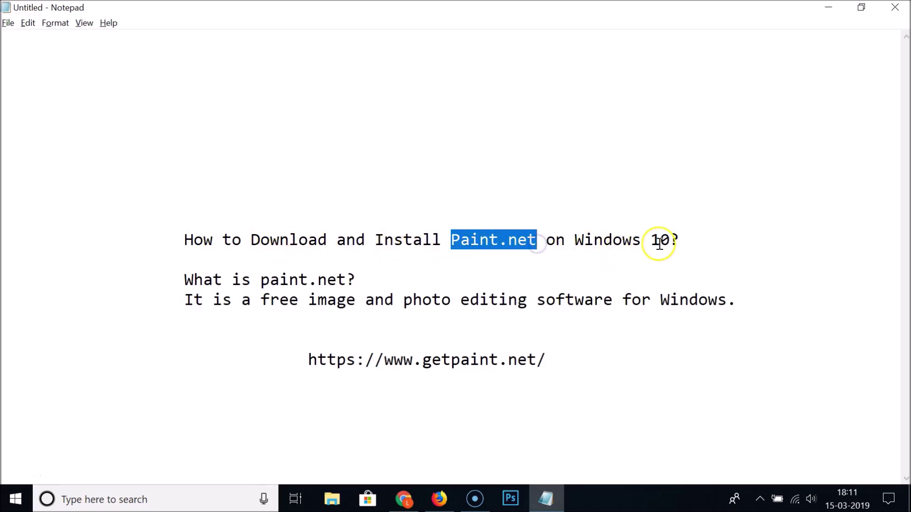
drag(261, 281, 350, 280)
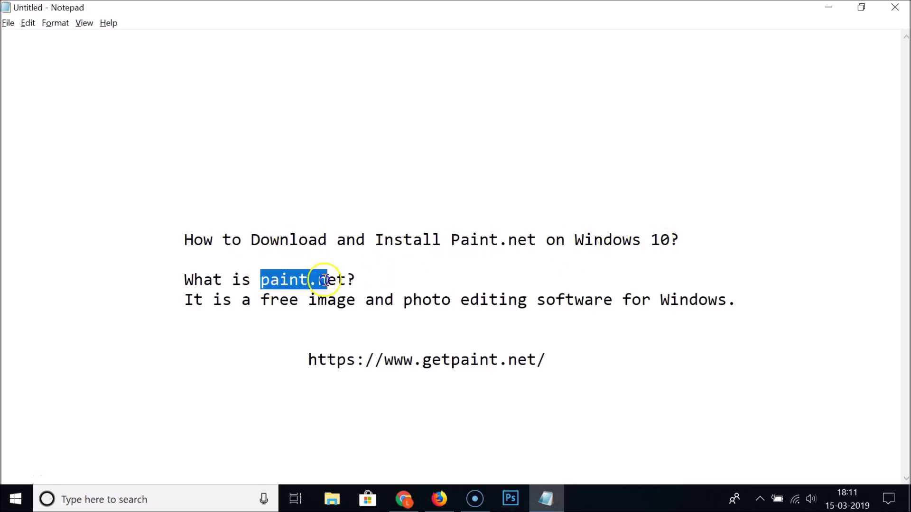
click(350, 280)
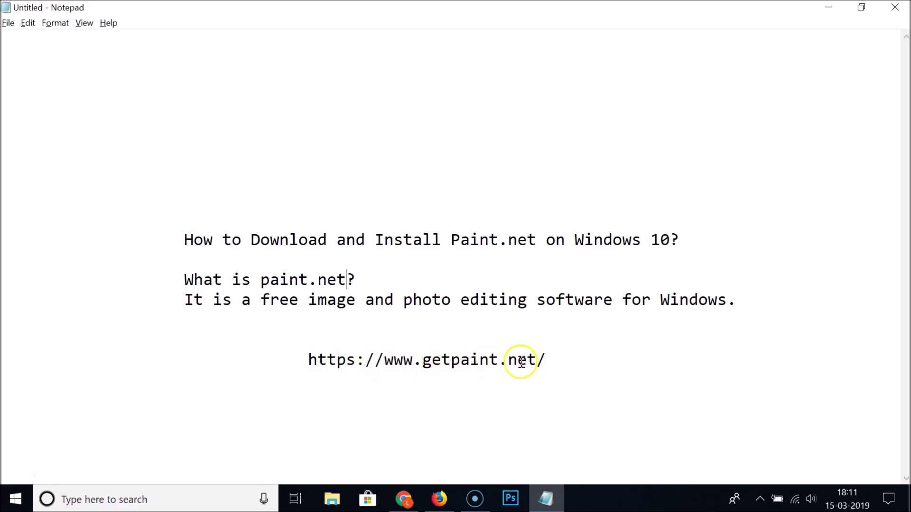
drag(307, 360, 542, 360)
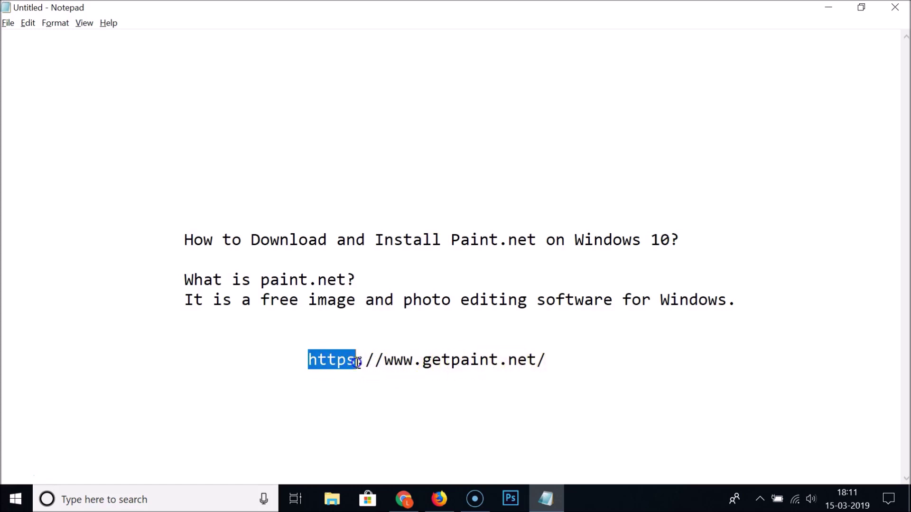
right_click(505, 358)
click(538, 222)
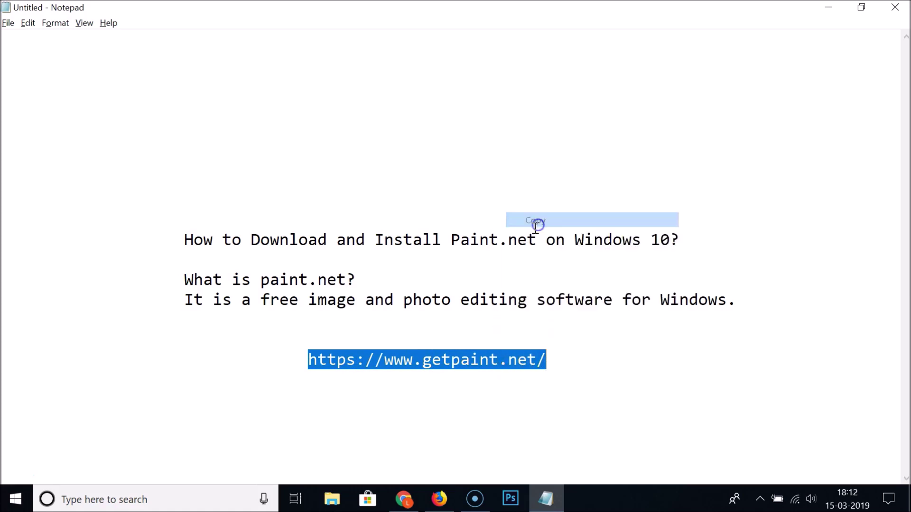
click(418, 503)
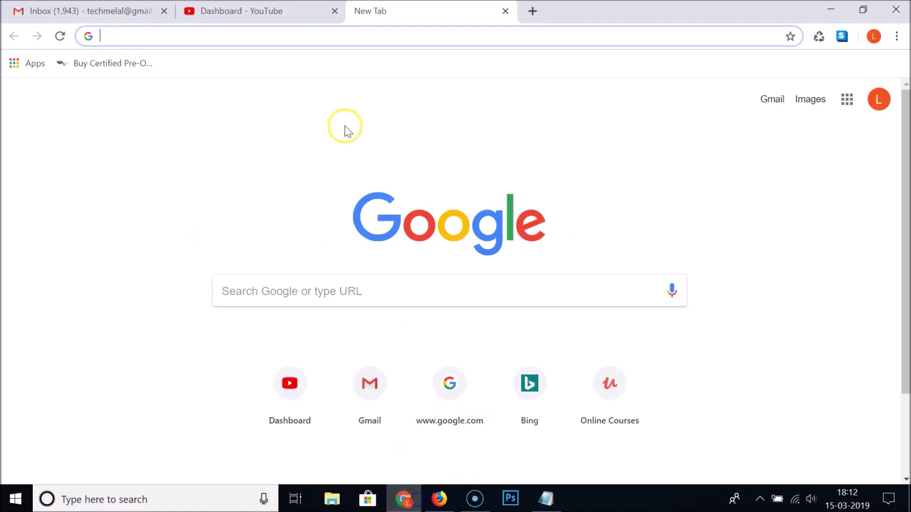
right_click(301, 38)
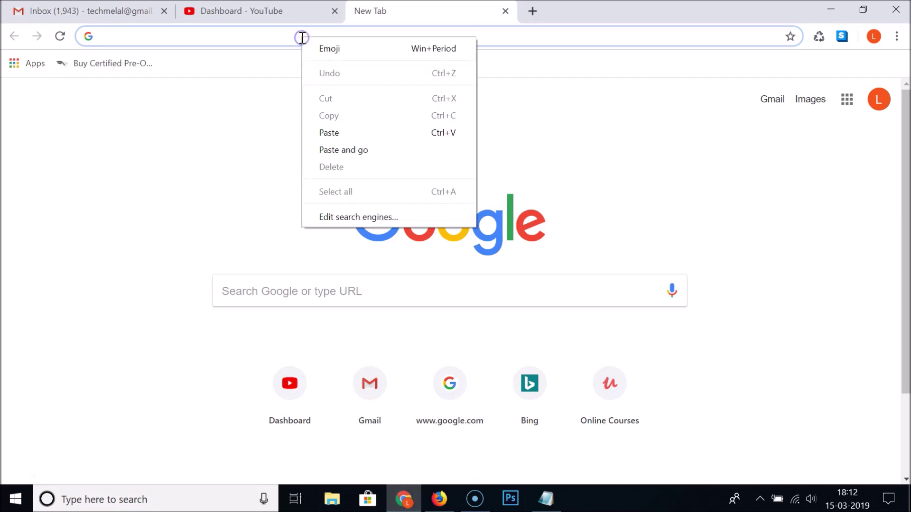
click(348, 136)
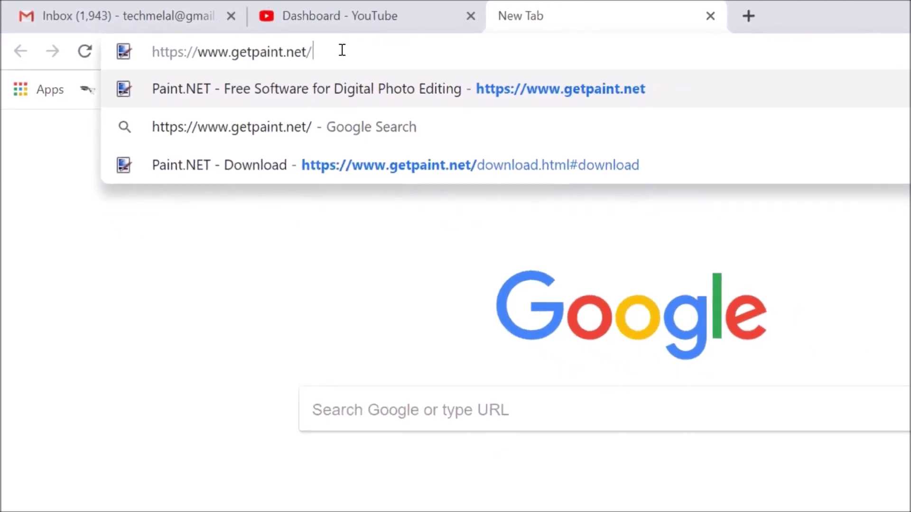
key(Return)
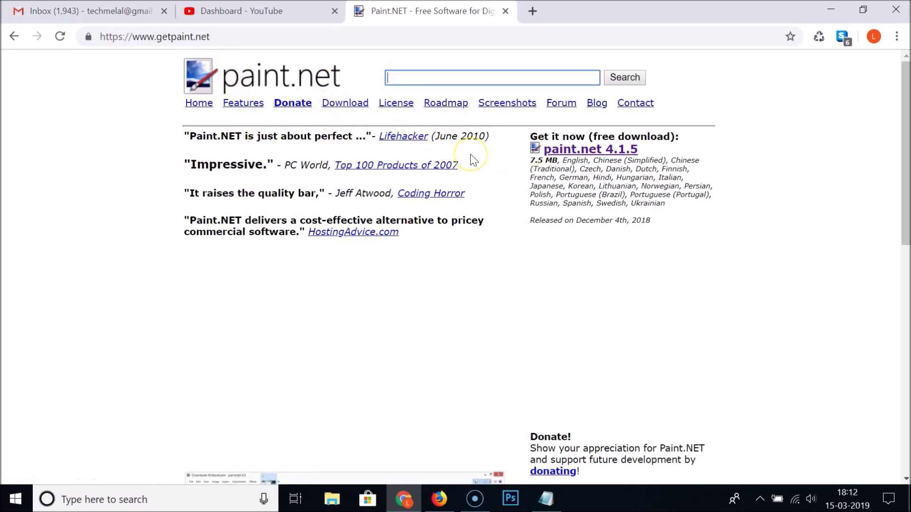
click(530, 11)
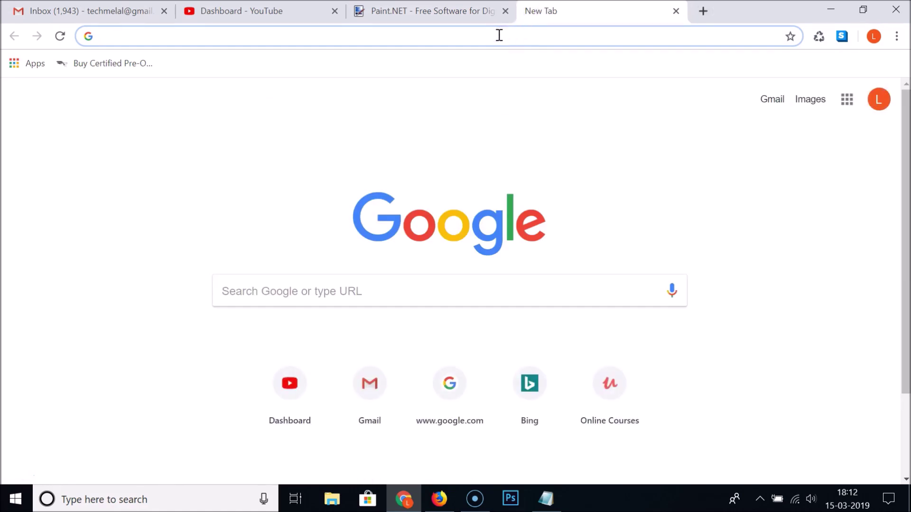
text(google.com)
Step: Search google.com for paint.net and open its Wikipedia article in a separate tab
key(Return)
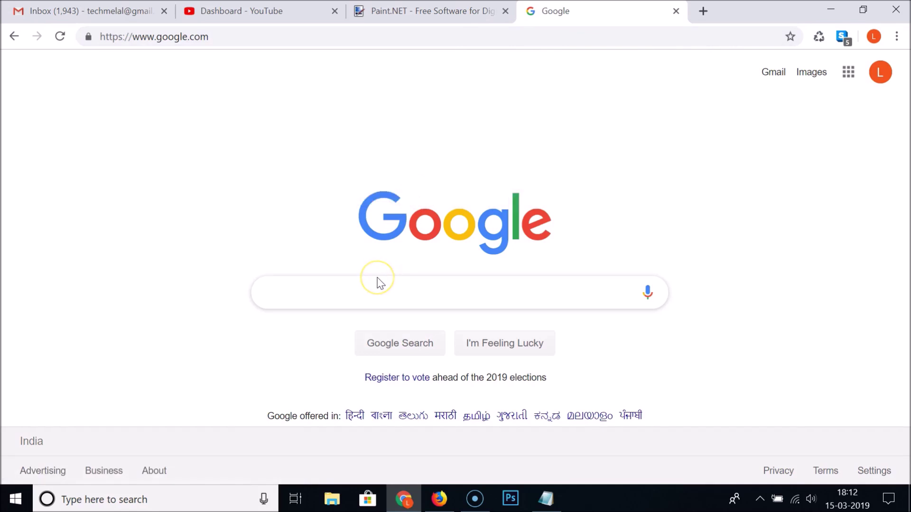
text(paint)
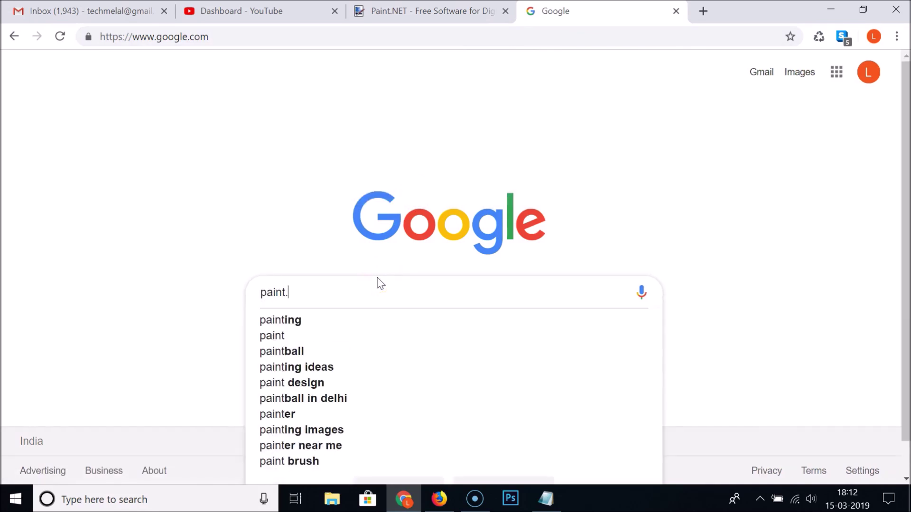
text(.net)
key(Return)
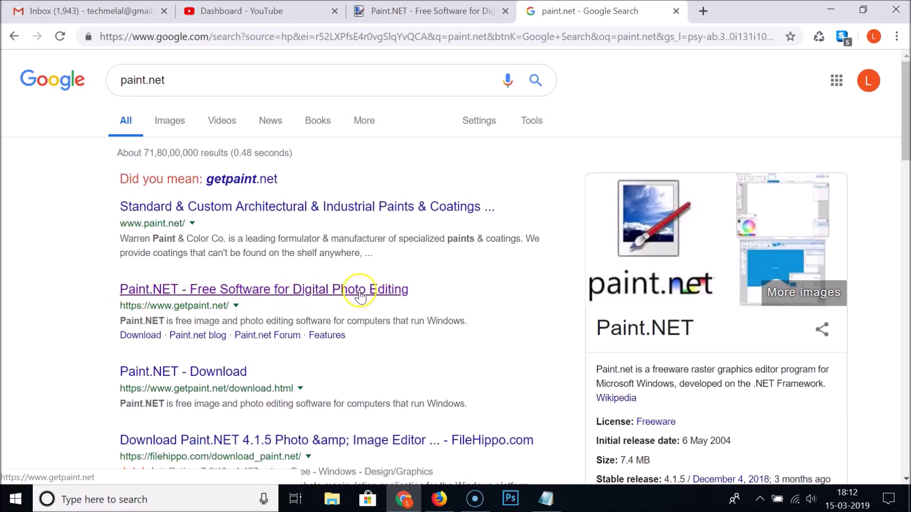
scroll(494, 291, down, 1)
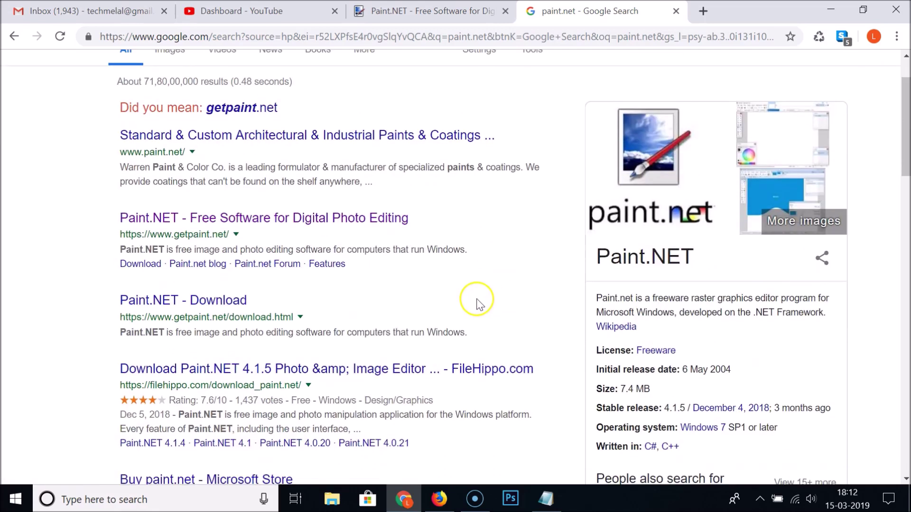
right_click(626, 326)
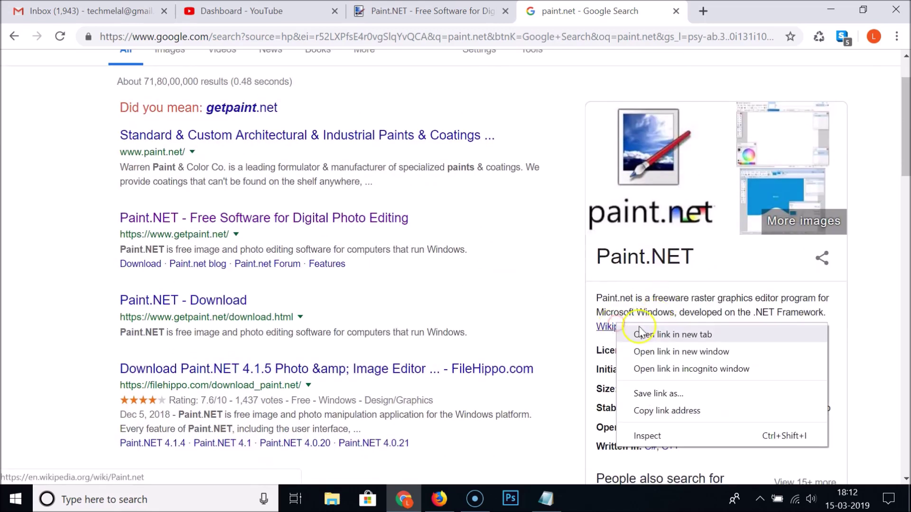
click(639, 333)
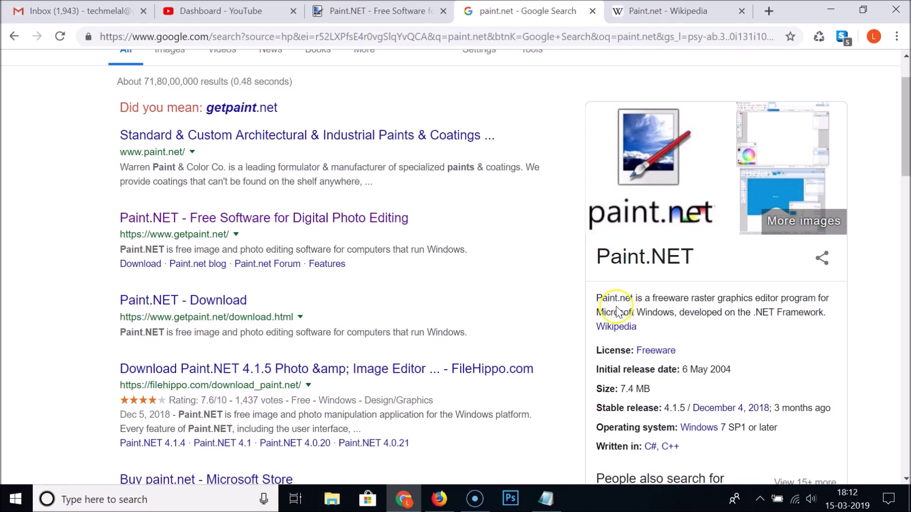
click(669, 11)
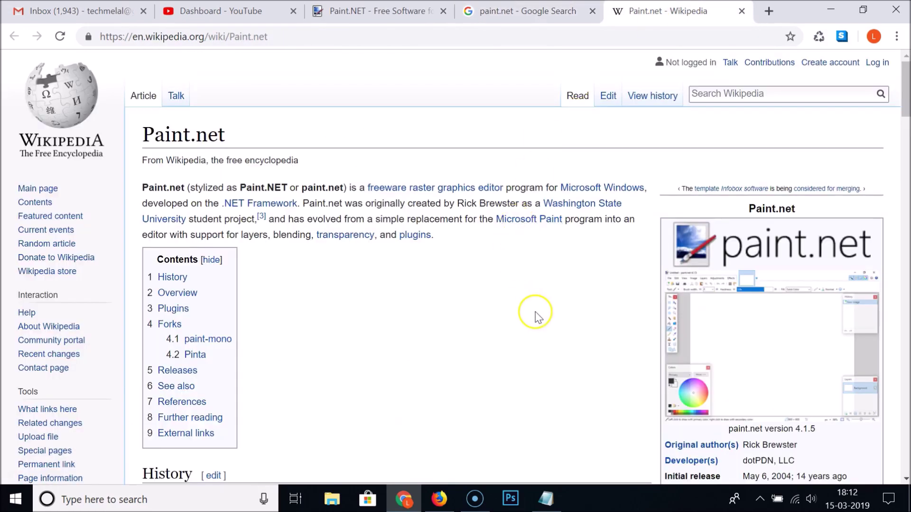
scroll(536, 311, down, 2)
scroll(536, 311, down, 4)
scroll(534, 304, down, 1)
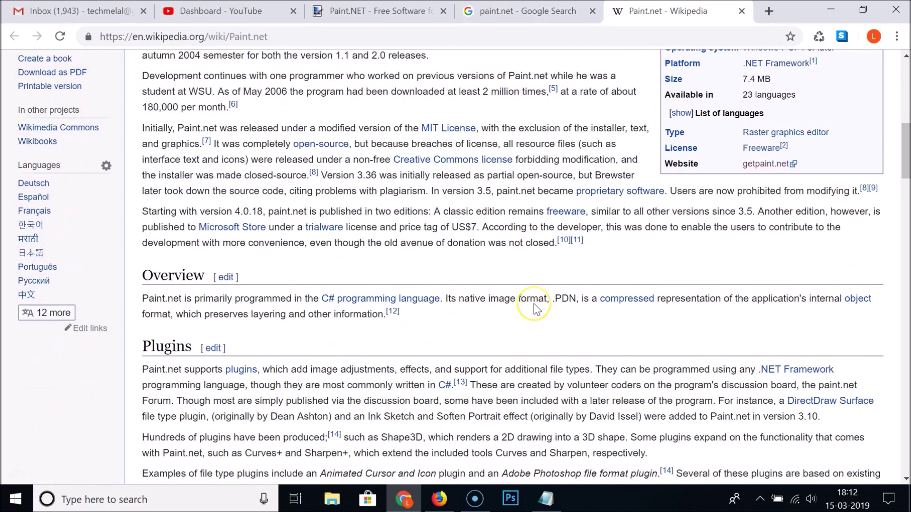
scroll(533, 304, up, 6)
scroll(533, 304, up, 1)
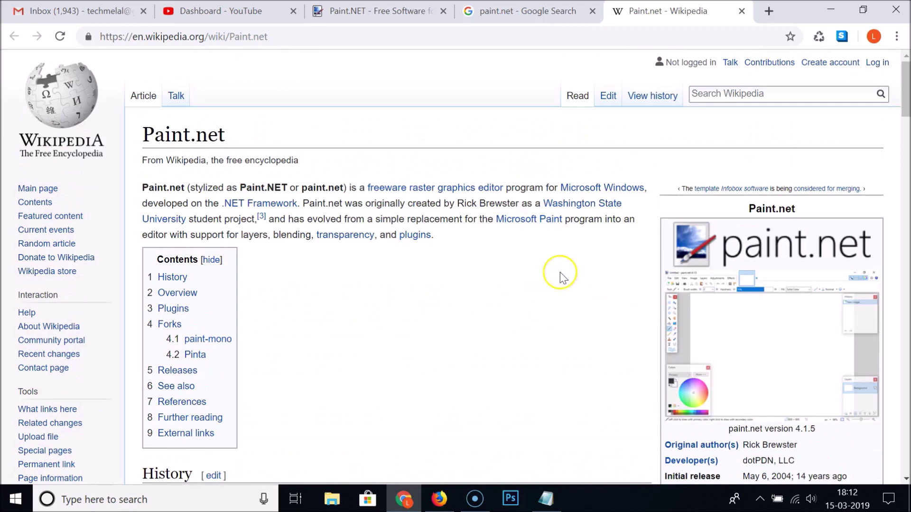
click(741, 11)
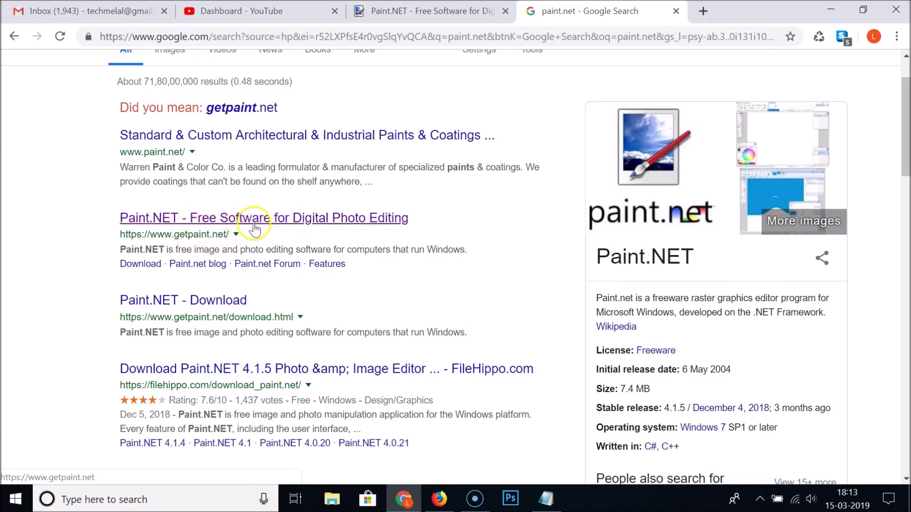
click(244, 220)
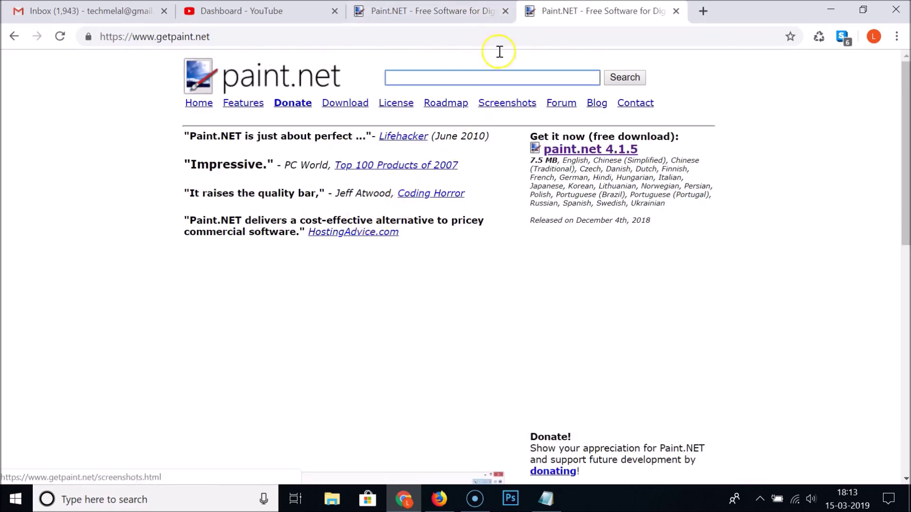
Step: Close the duplicate Paint.NET tab and go to the paint.net 4.1.5 download page
click(506, 10)
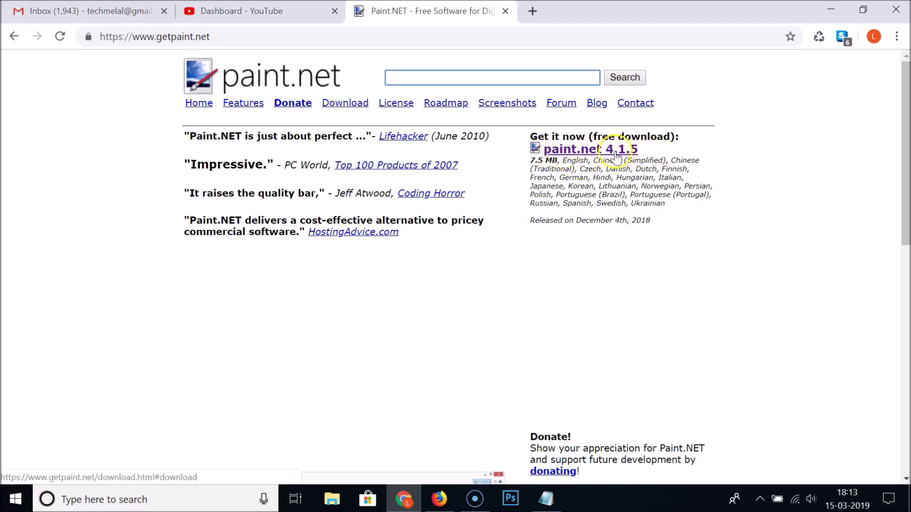
click(602, 151)
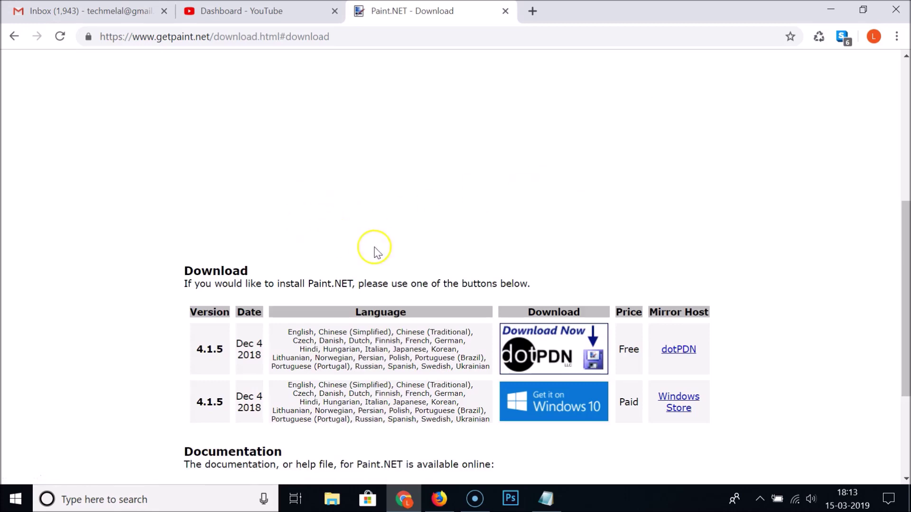
scroll(384, 251, up, 1)
scroll(385, 250, up, 1)
scroll(384, 251, up, 2)
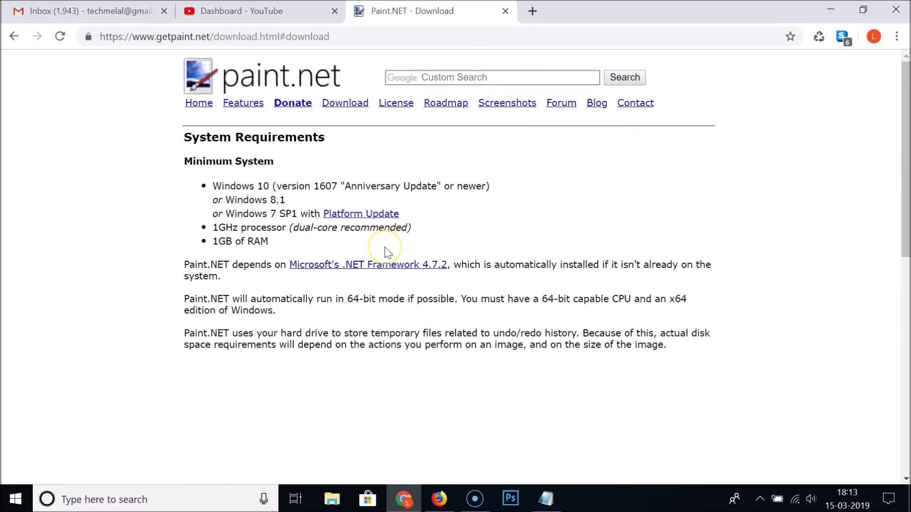
scroll(384, 251, down, 3)
scroll(384, 250, up, 3)
Step: Review the paint.net 4.1.5 system requirements and the dotPDN and Windows Store download options
click(459, 187)
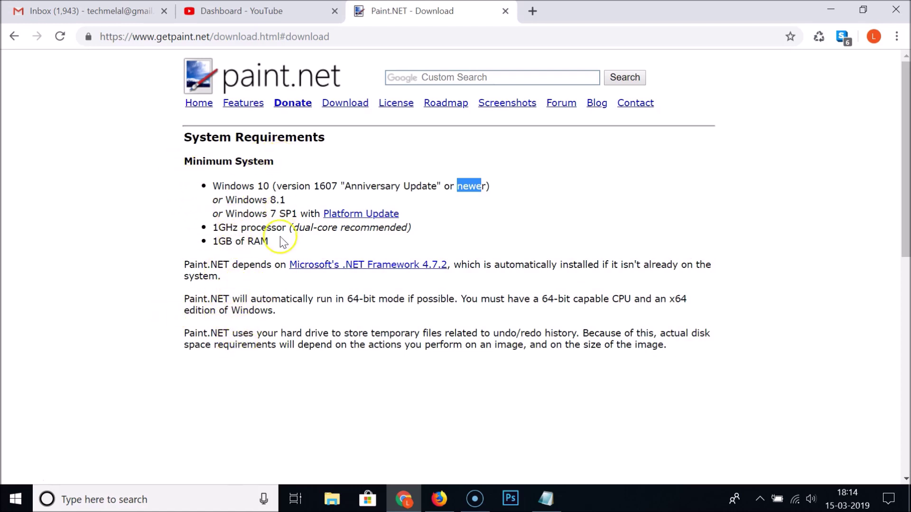
scroll(279, 246, down, 3)
scroll(279, 246, down, 1)
scroll(279, 246, down, 2)
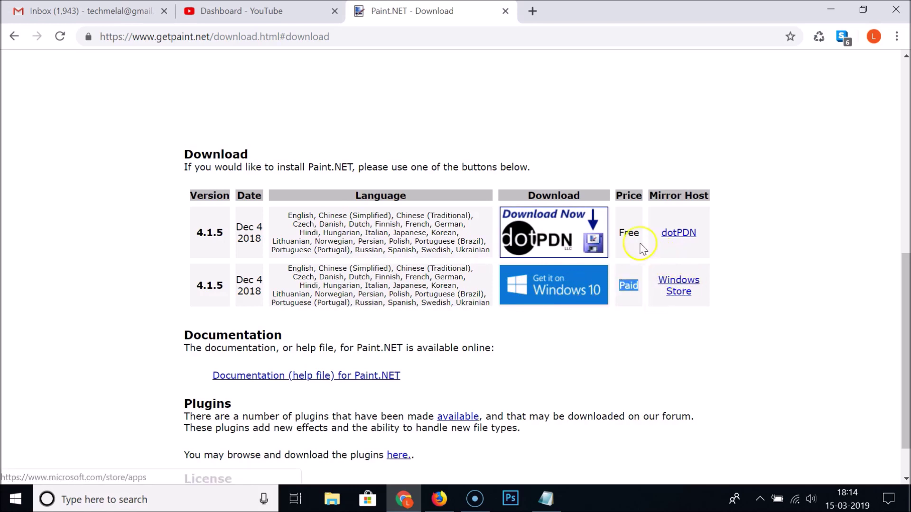
Step: Go to the free dotPDN page to request paint.net.4.1.5.install.zip
click(619, 232)
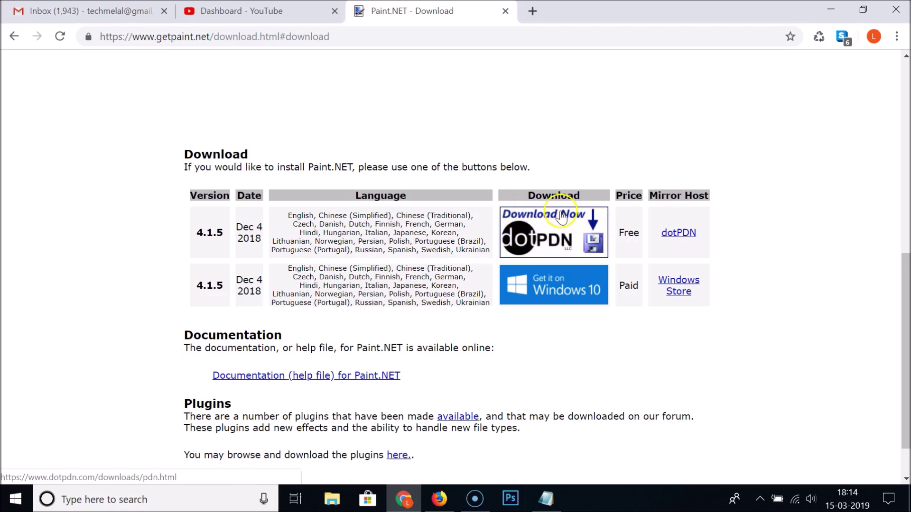
click(559, 237)
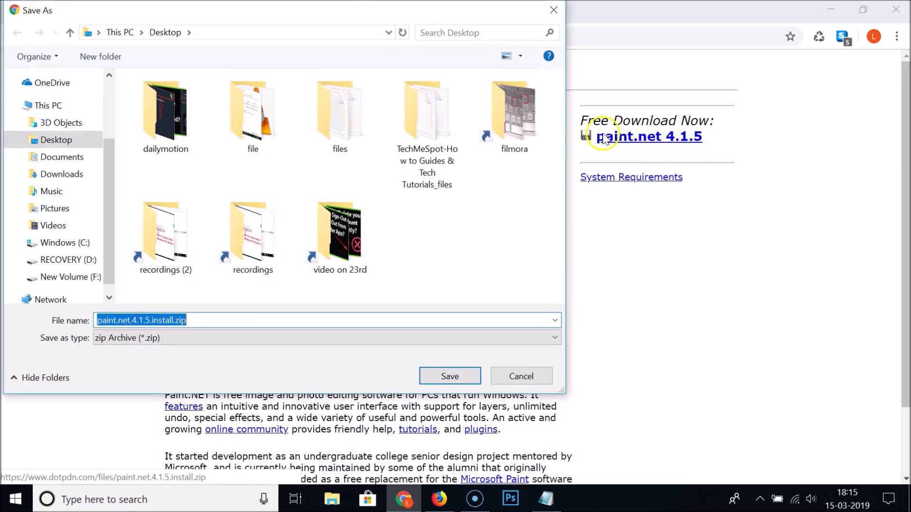
mouse_move(110, 186)
mouse_down()
mouse_move(109, 122)
mouse_move(117, 175)
mouse_up()
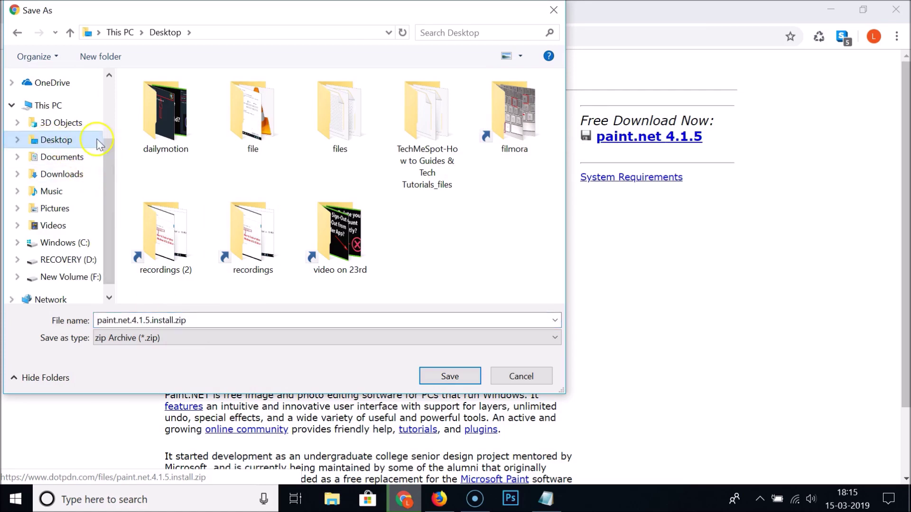
Step: Save paint.net.4.1.5.install.zip to the Desktop, minimize Chrome, and select the zip
click(439, 378)
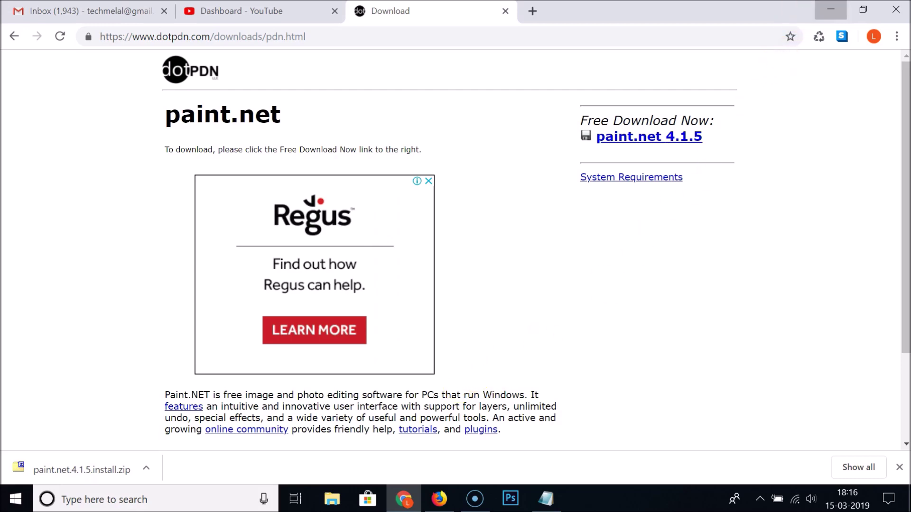
click(830, 10)
click(828, 8)
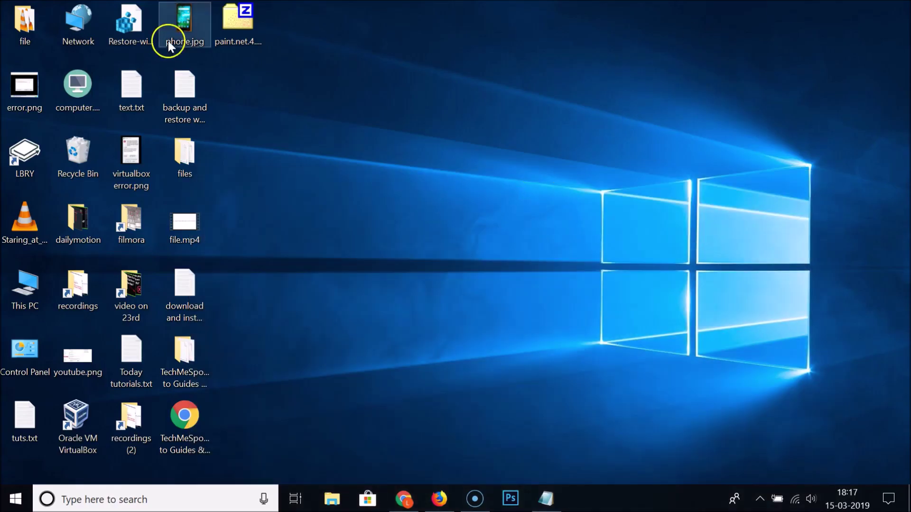
Step: Move the zip aside and create a desktop folder keeping the name 'New folder'
mouse_move(239, 25)
mouse_down()
mouse_move(316, 125)
mouse_move(280, 145)
mouse_up()
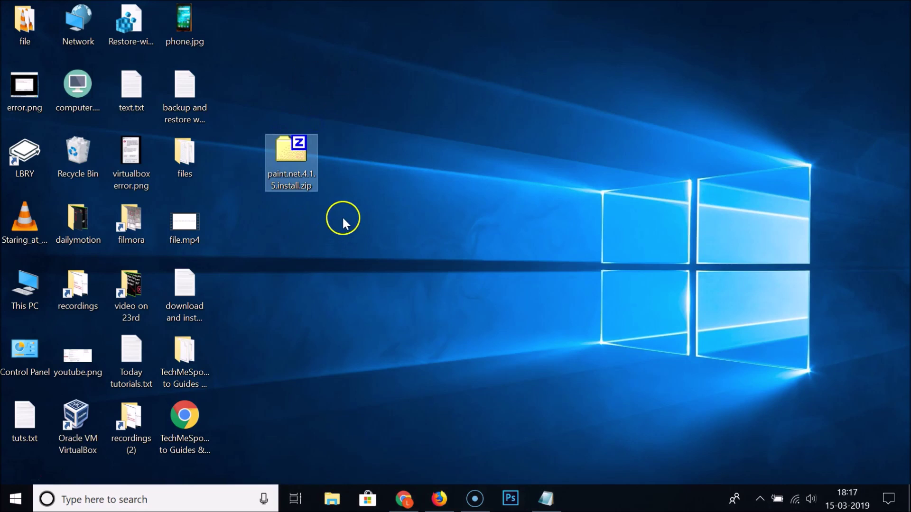
click(318, 228)
right_click(316, 223)
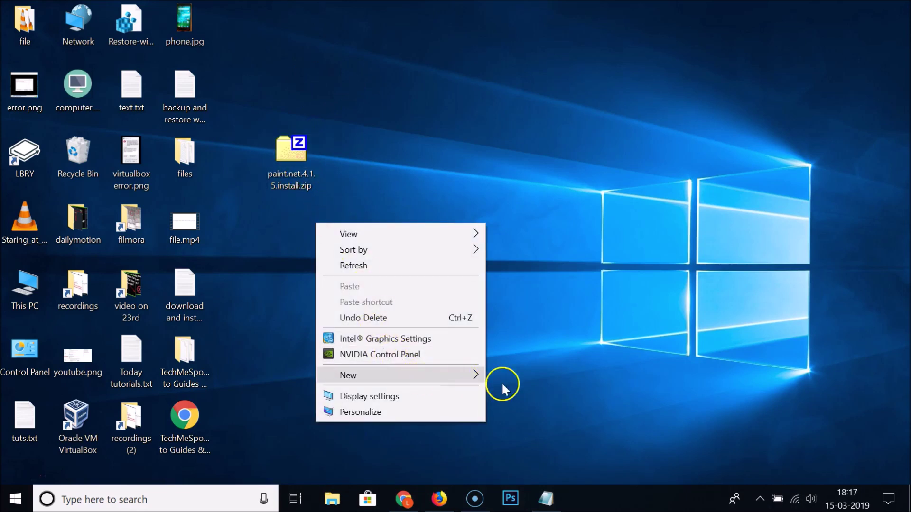
mouse_move(398, 375)
click(511, 227)
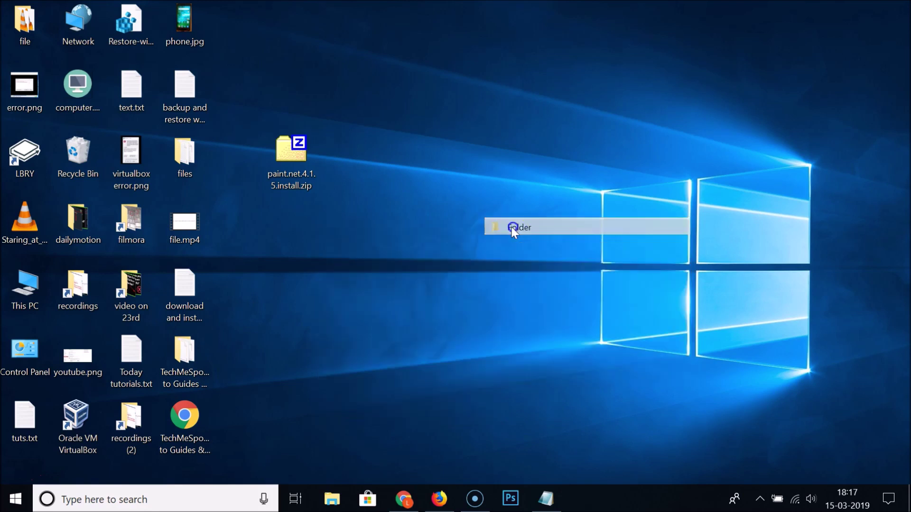
click(464, 314)
Step: Cut the paint.net zip and select New folder
click(287, 159)
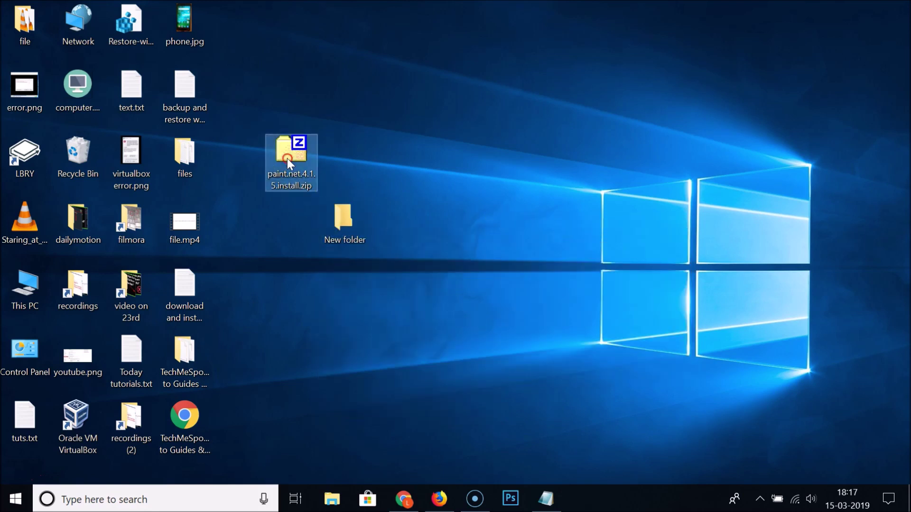
right_click(287, 159)
click(332, 382)
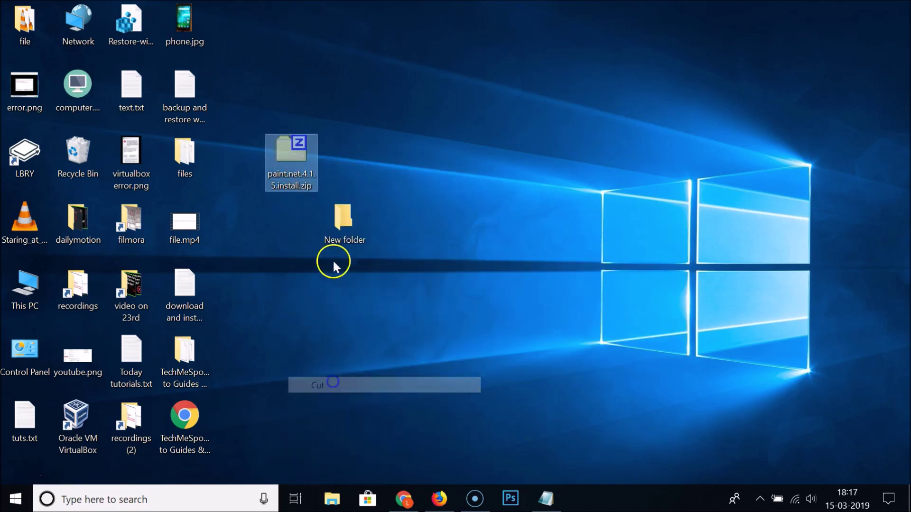
click(334, 230)
Step: Open New folder and paste the paint.net zip into it
double_click(333, 229)
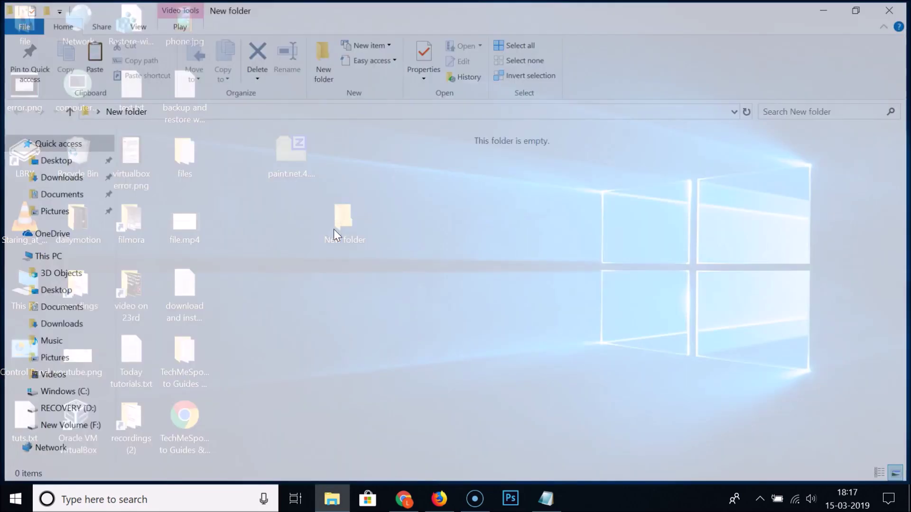
right_click(333, 229)
click(366, 329)
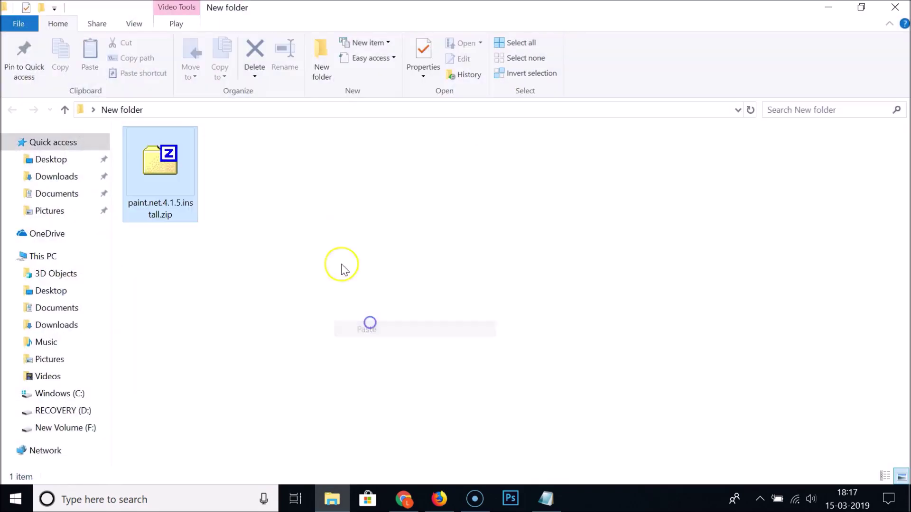
click(323, 243)
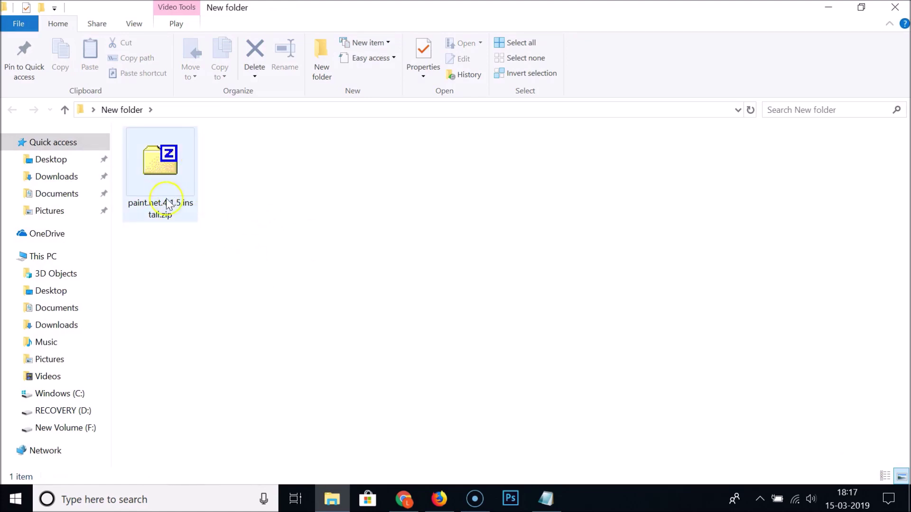
Step: Extract paint.net.4.1.5.install.exe with 7-Zip 'Extract Here' and run it
right_click(164, 163)
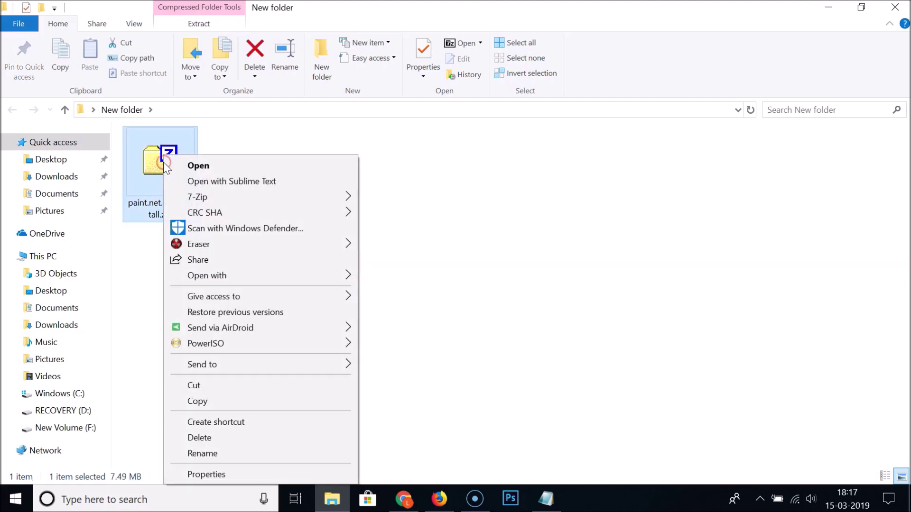
click(196, 194)
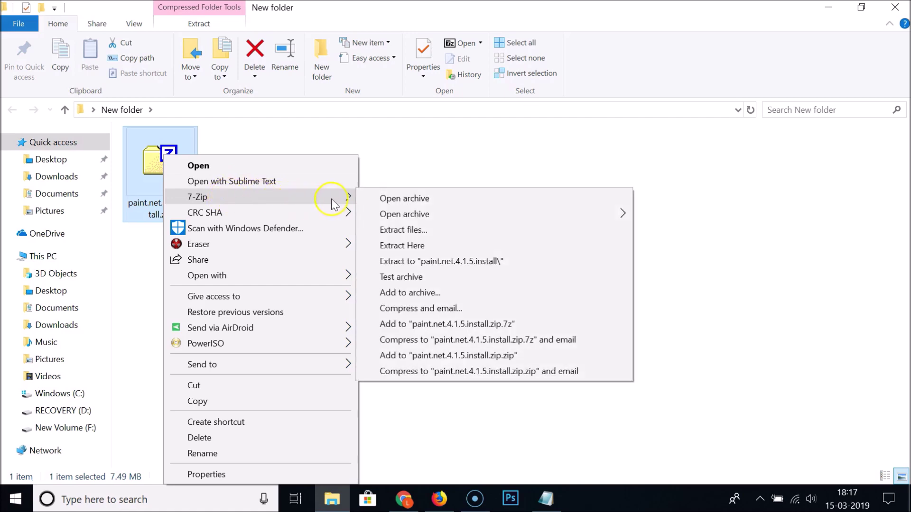
click(402, 251)
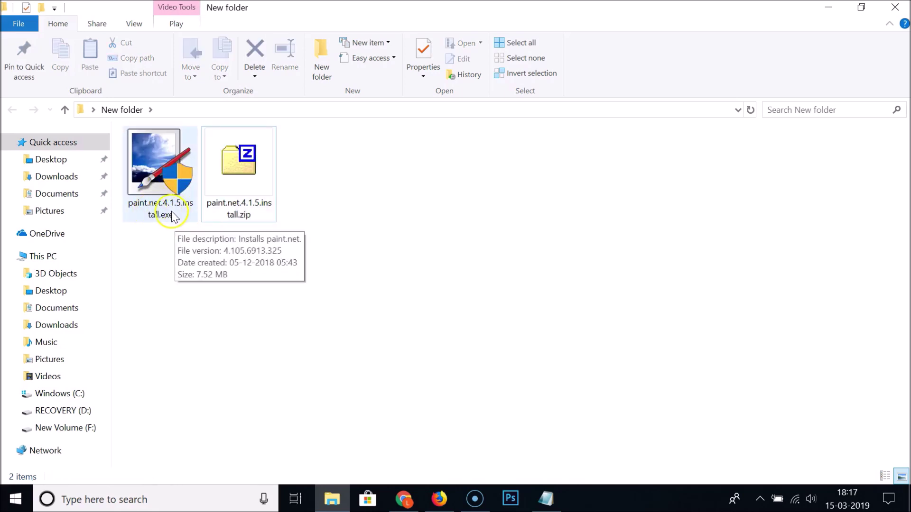
click(159, 172)
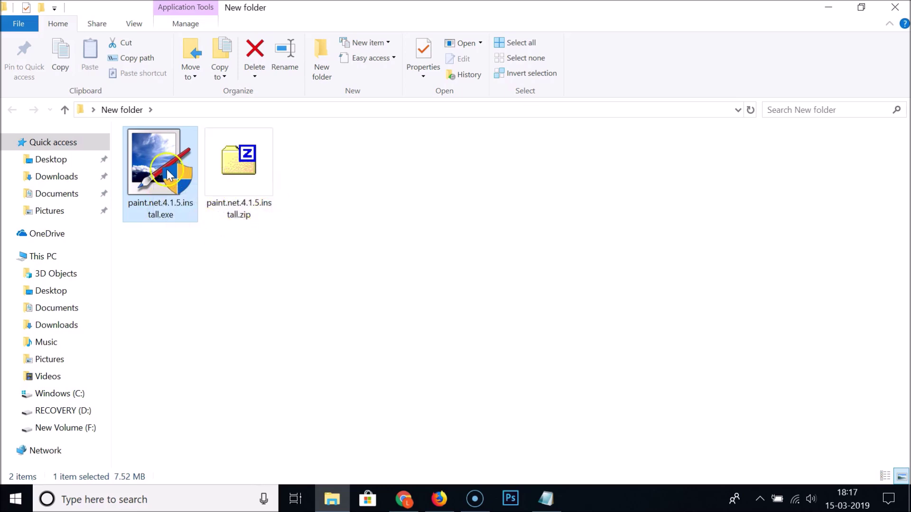
double_click(157, 165)
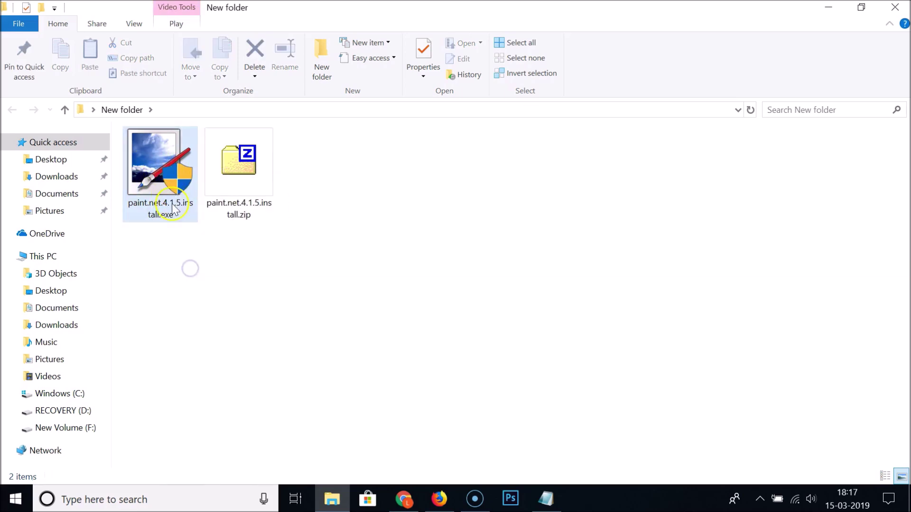
Step: Keep Express setup, choose I Agree on the license, and start the paint.net 4.1.5 installation
click(150, 176)
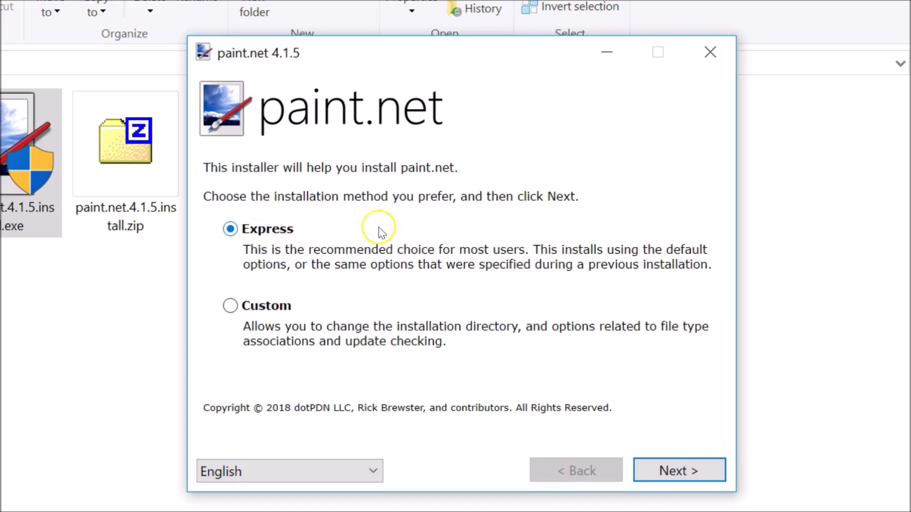
click(679, 471)
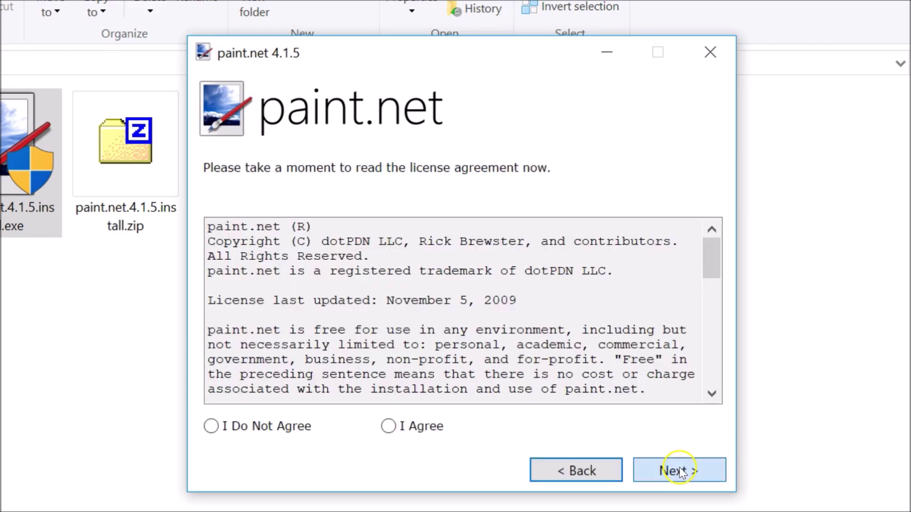
click(390, 427)
scroll(498, 305, down, 5)
scroll(505, 307, up, 5)
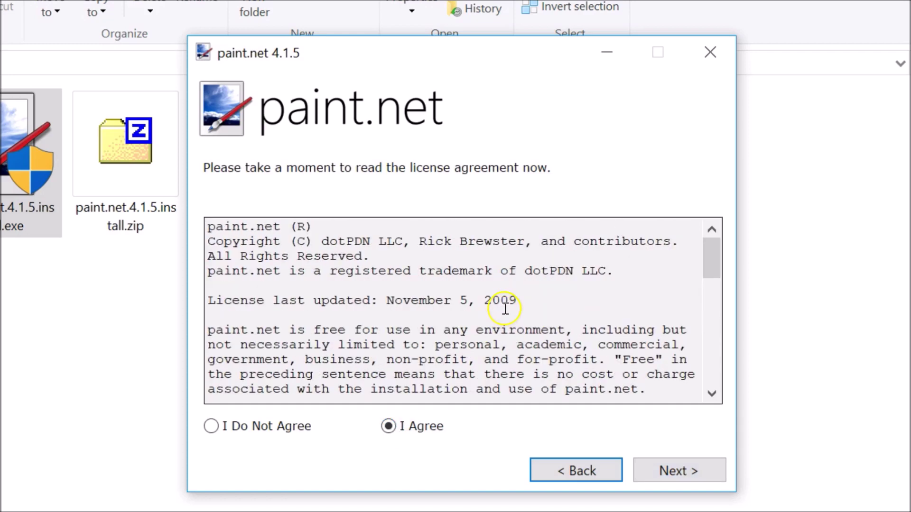
scroll(505, 307, down, 3)
scroll(500, 309, down, 4)
scroll(495, 315, down, 1)
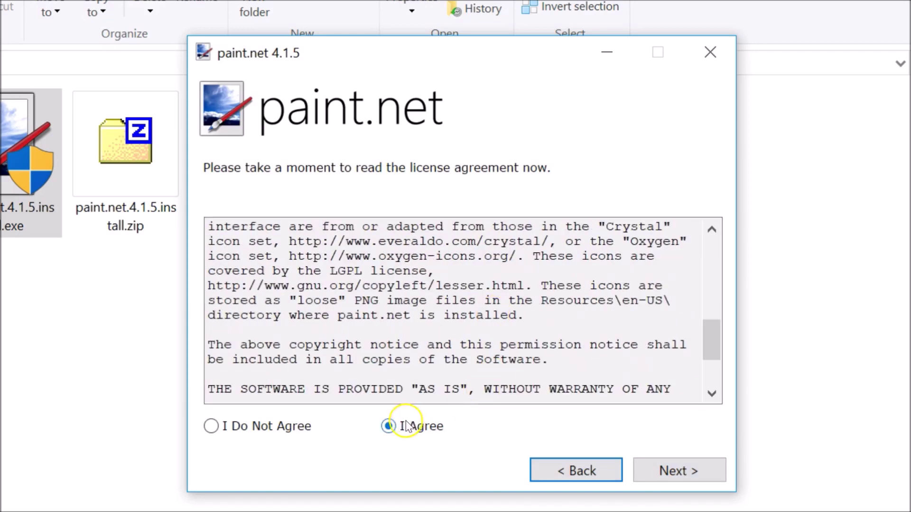
click(652, 481)
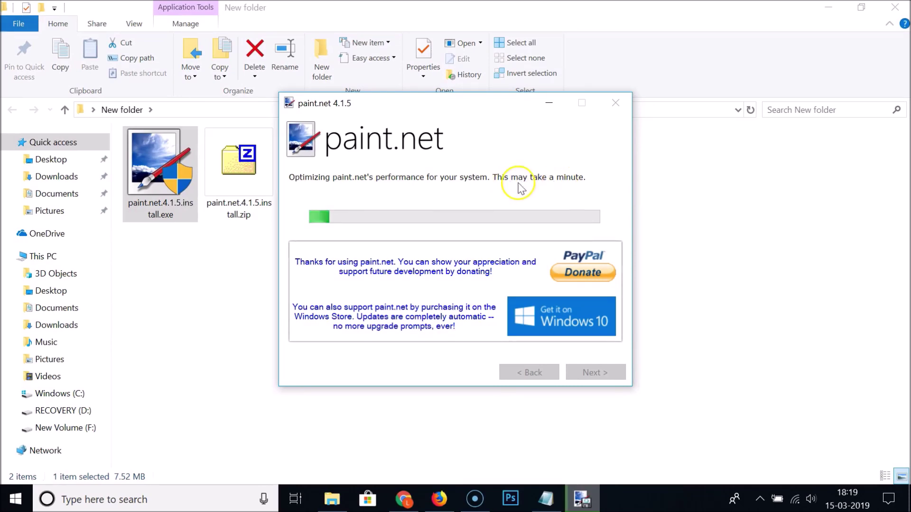
Step: Minimize Explorer and double-click the new paint.net desktop shortcut
click(825, 9)
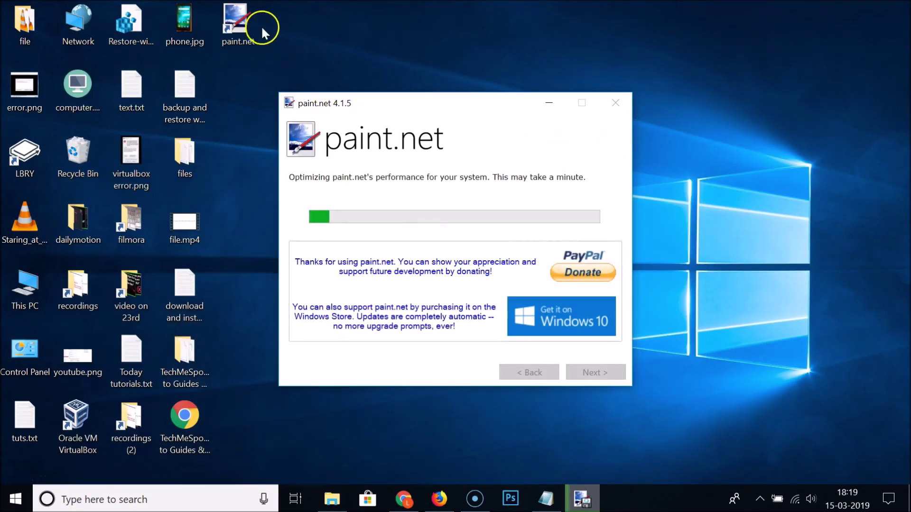
click(239, 32)
double_click(243, 37)
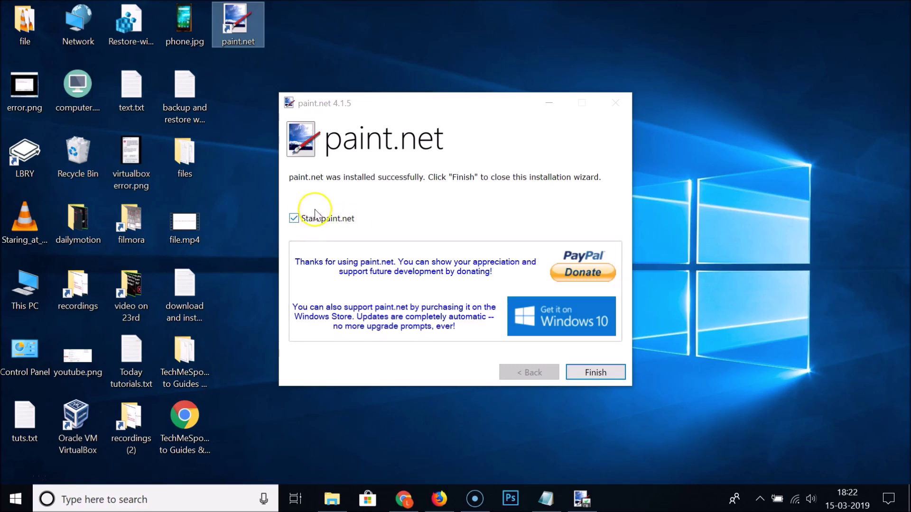
Step: Finish the paint.net installer with 'Start paint.net' left enabled
click(299, 222)
click(298, 221)
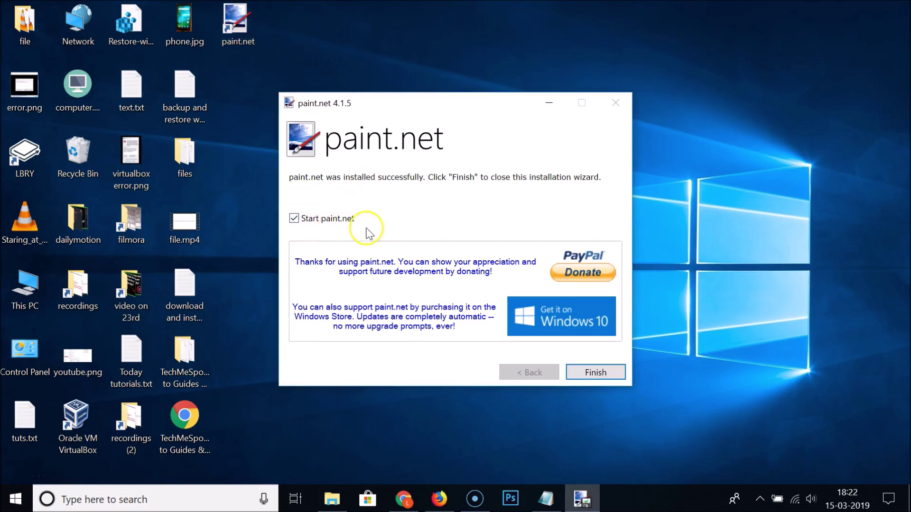
click(595, 373)
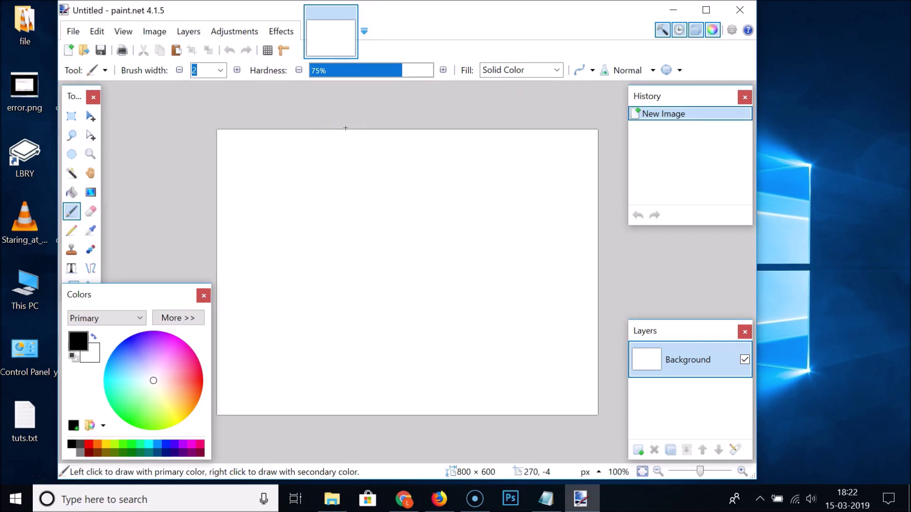
Step: Close paint.net and relaunch it from its desktop shortcut
click(741, 11)
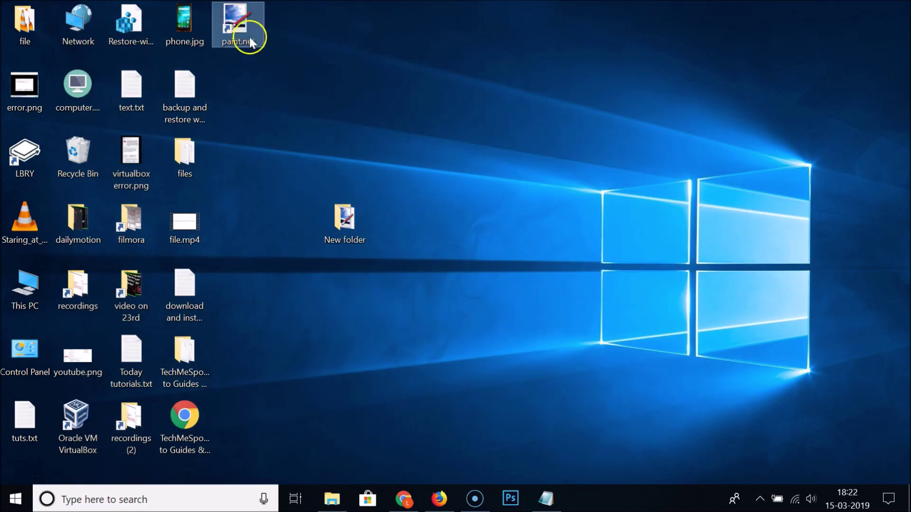
double_click(239, 25)
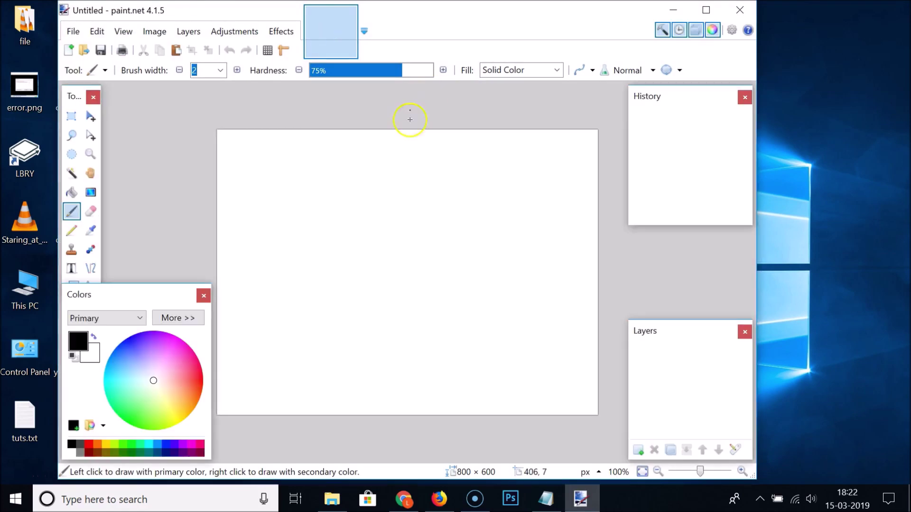
Step: Close paint.net, relaunch it from a Start search, close it again, and return to Notepad
click(740, 10)
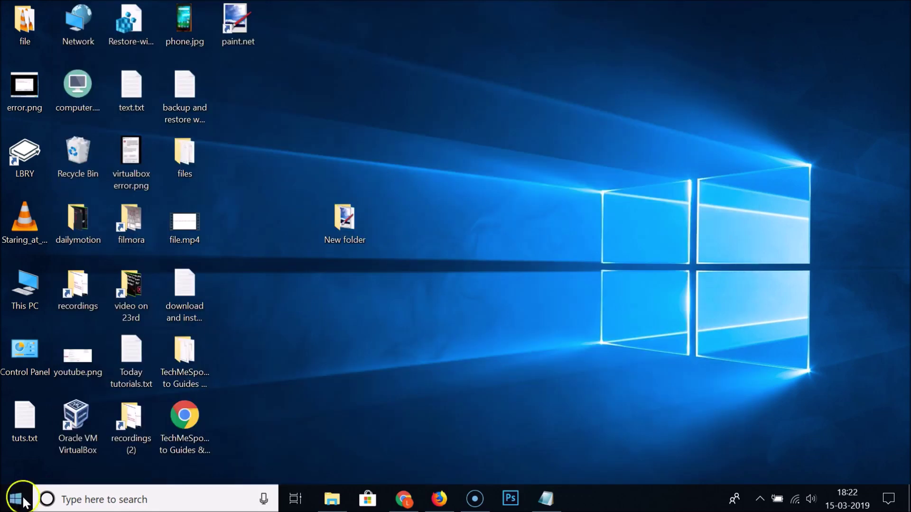
click(164, 499)
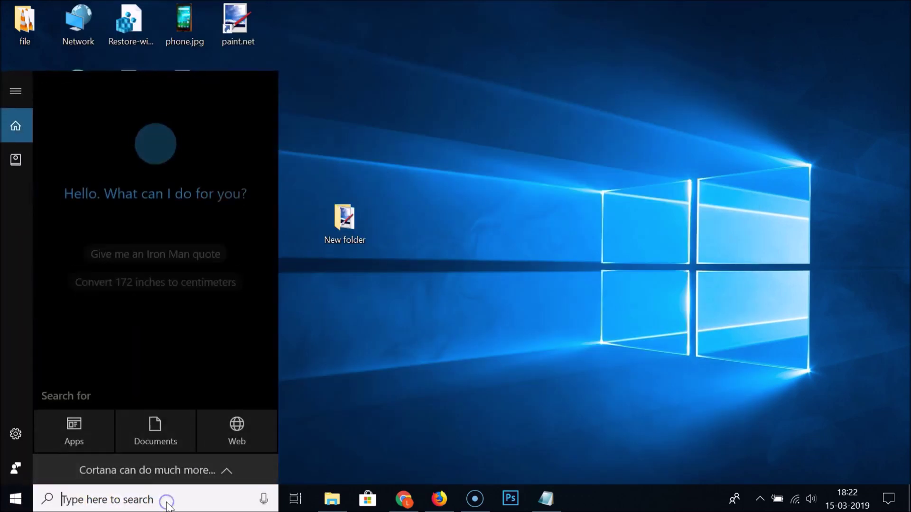
text(paint)
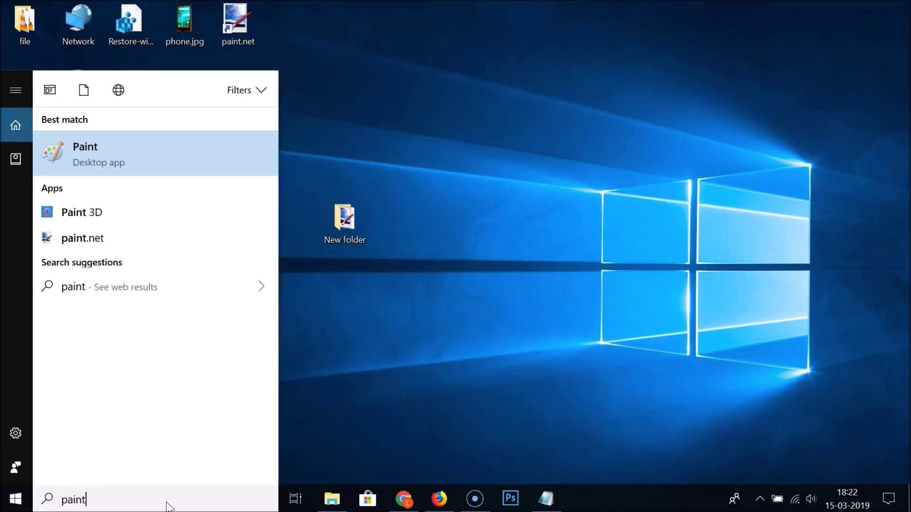
text(.net)
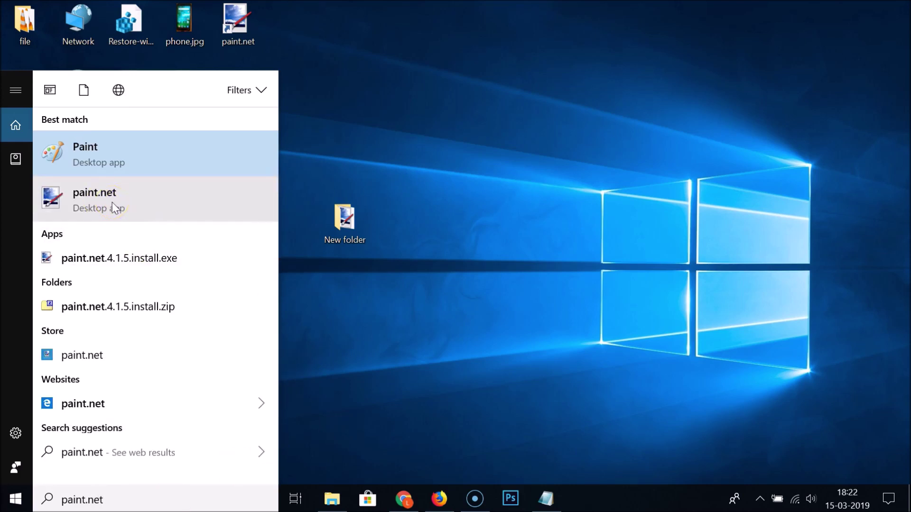
click(112, 202)
click(112, 202)
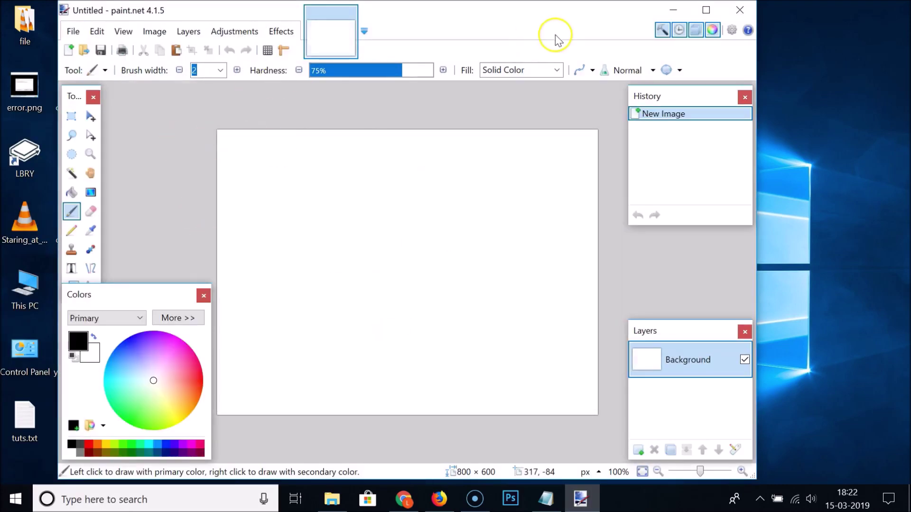
click(740, 10)
click(547, 499)
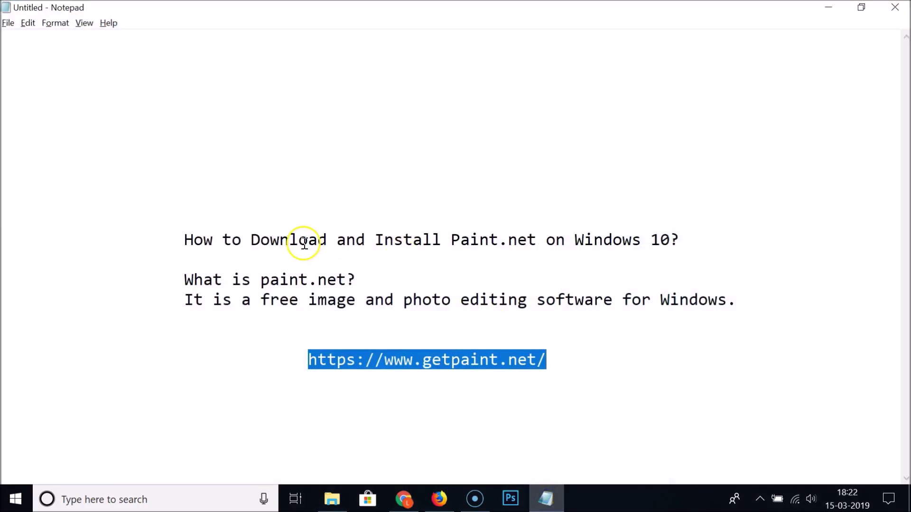
click(271, 240)
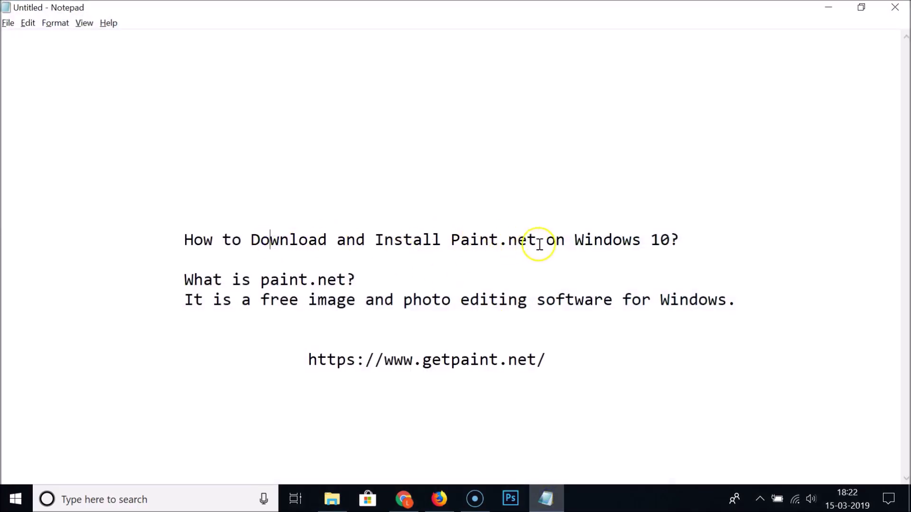